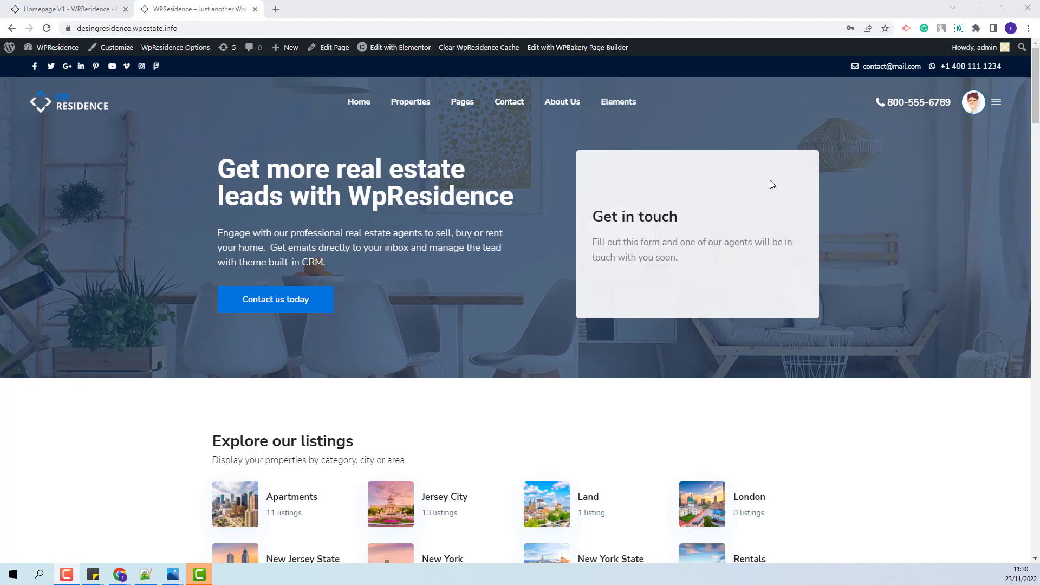
Bring up the context menu for 'Edit with Elementor' in the WordPress admin bar.
right_click(379, 47)
Open the homepage in Elementor and drop a Contact Form Builder, found by searching 'contact', into Get in touch.
click(422, 57)
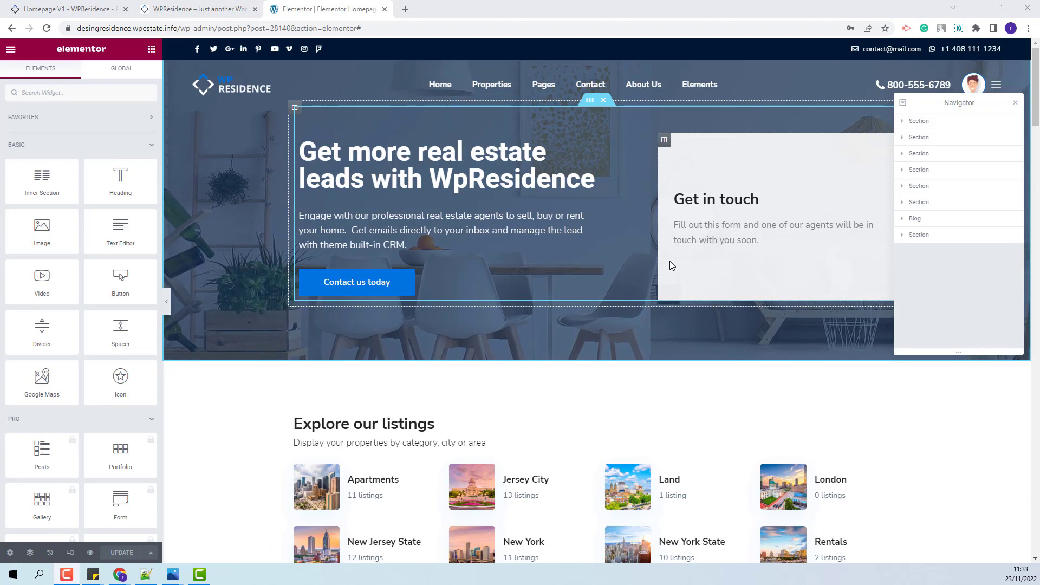
click(51, 93)
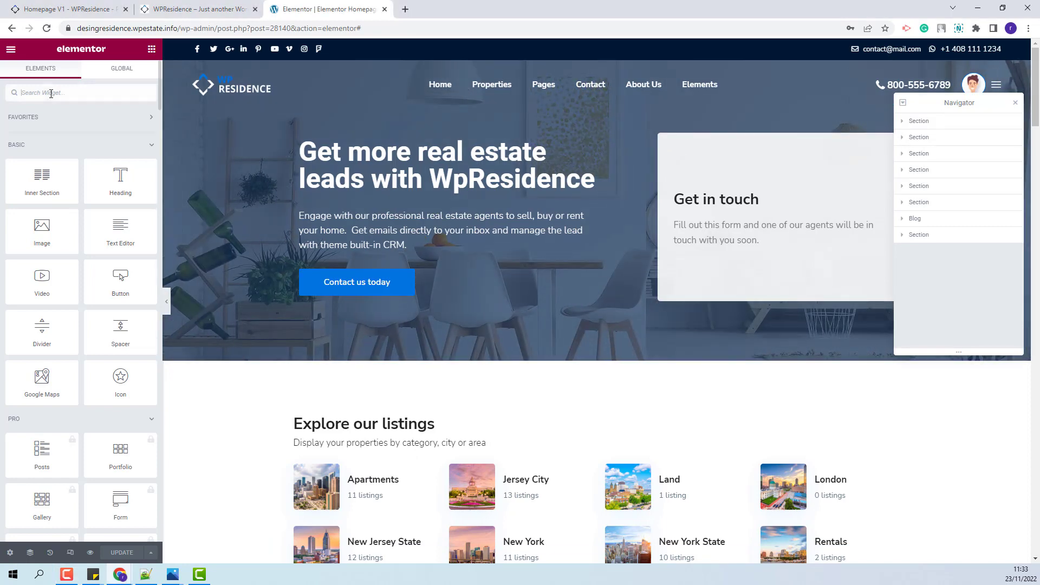
text(contact)
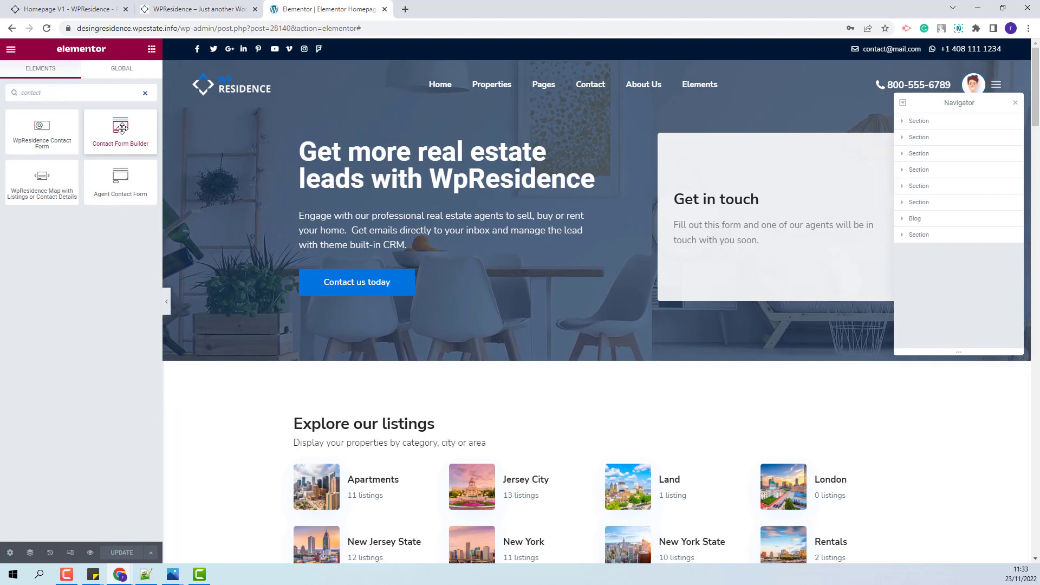
drag(121, 128, 736, 251)
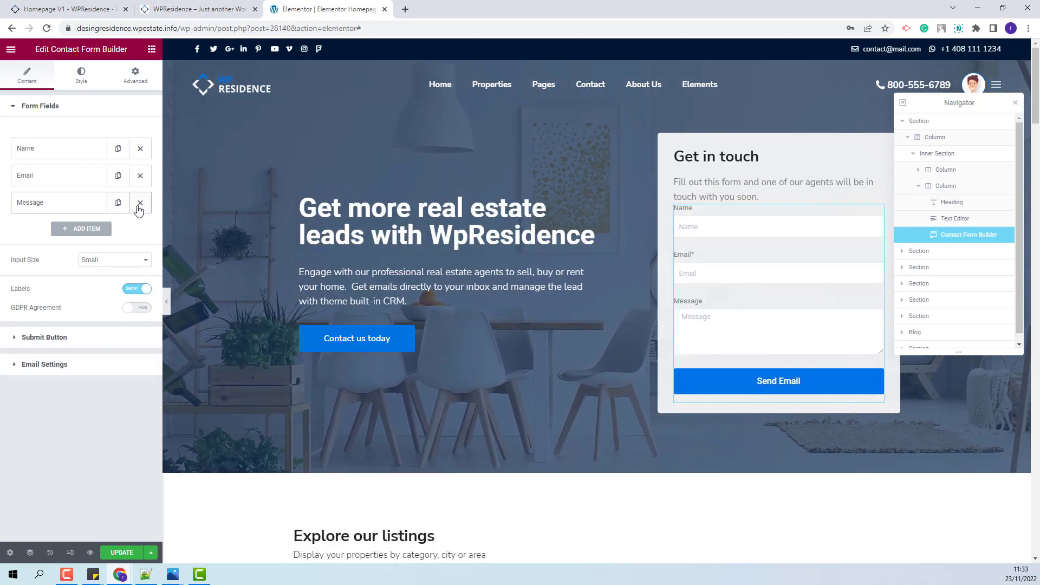
Make the Name field required, keeping its width at 100%.
click(42, 153)
click(88, 197)
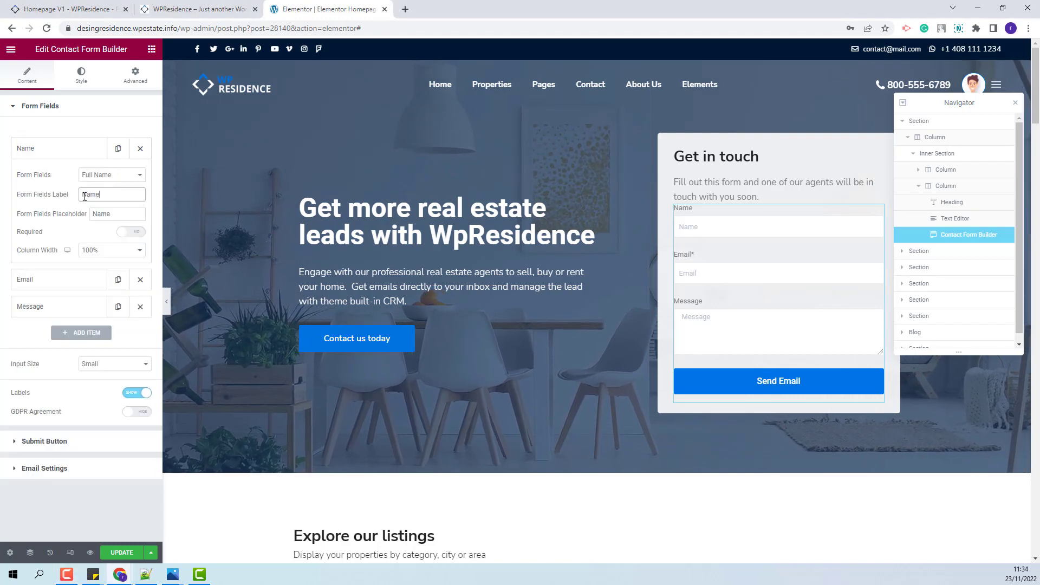
click(123, 217)
click(132, 233)
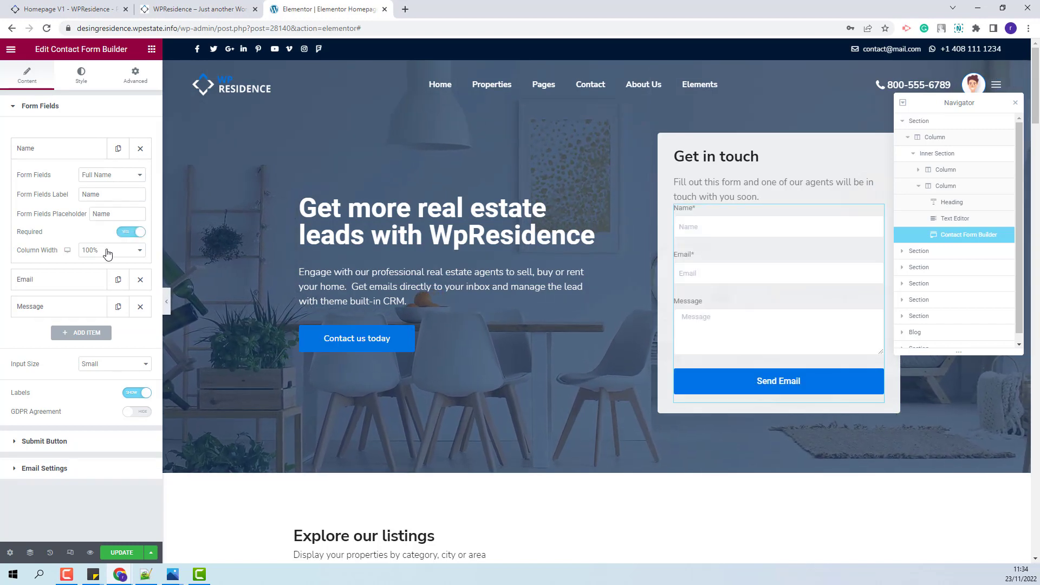
click(126, 251)
click(93, 337)
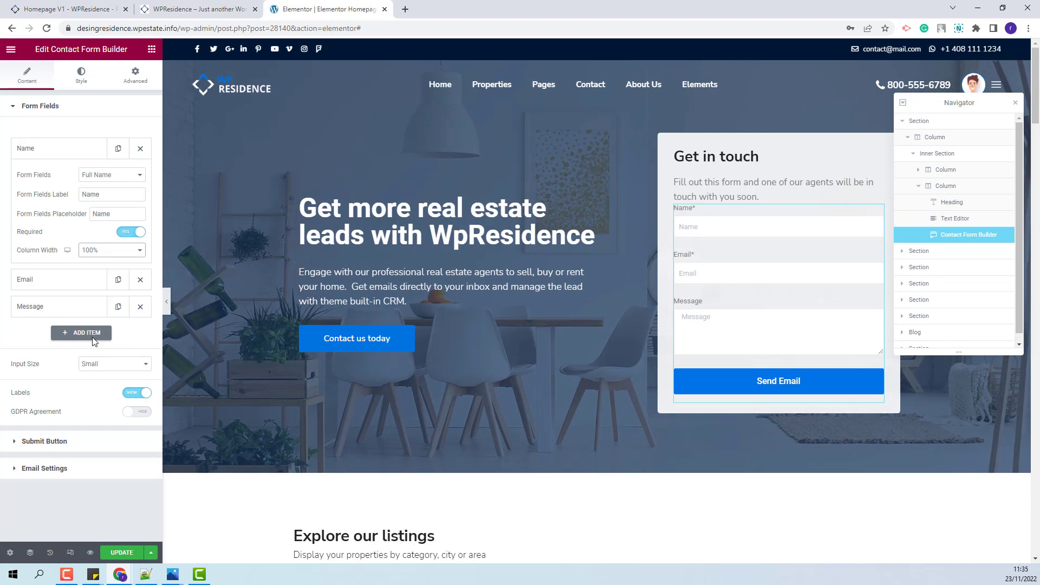
Add a Phone field labelled 'Phone' with placeholder 'Phobe' and move it between Name and Email.
click(93, 334)
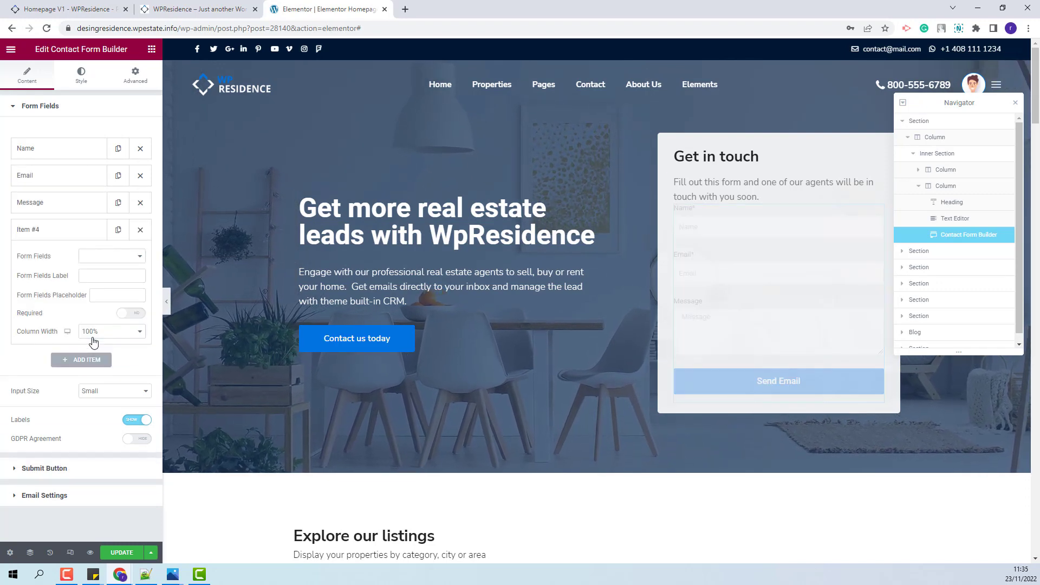
click(86, 255)
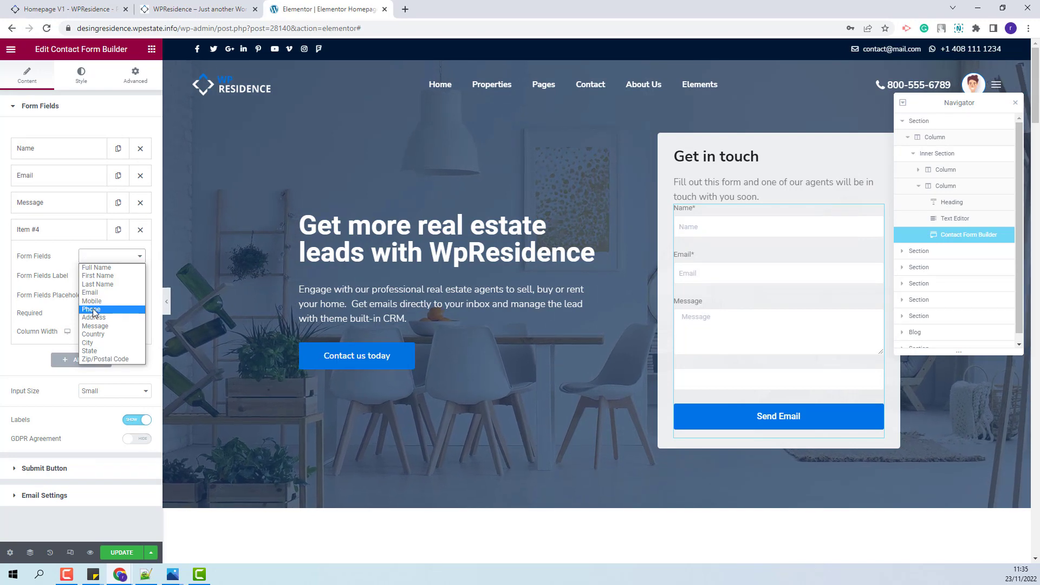
click(91, 309)
click(88, 276)
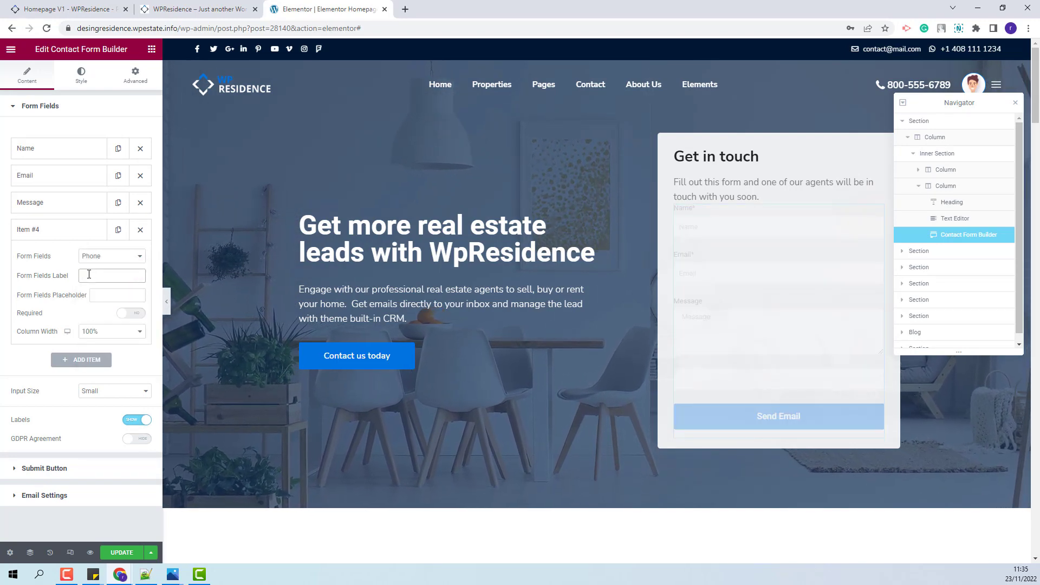
text(Phone)
click(100, 294)
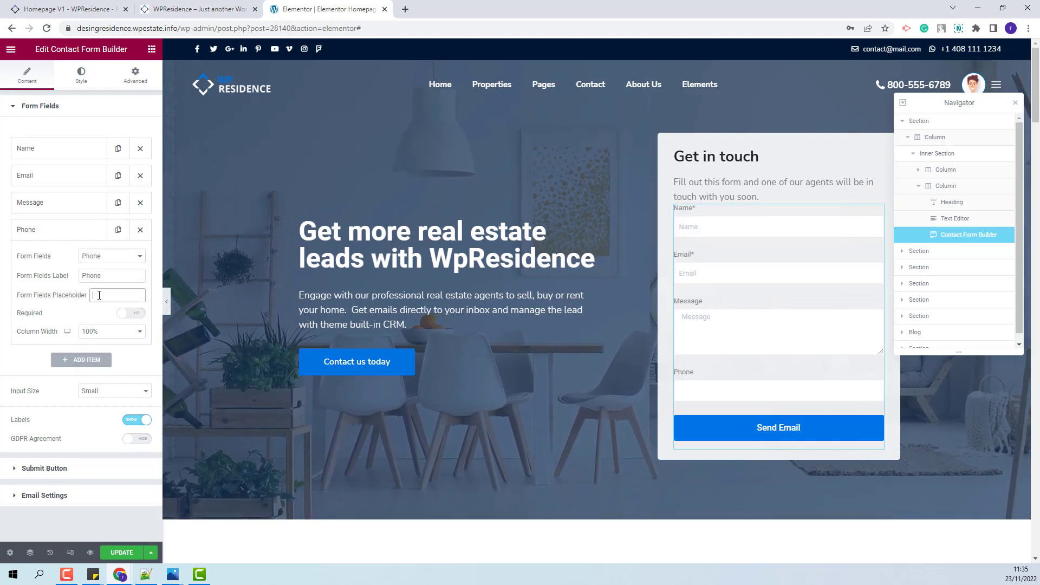
text(Phobe)
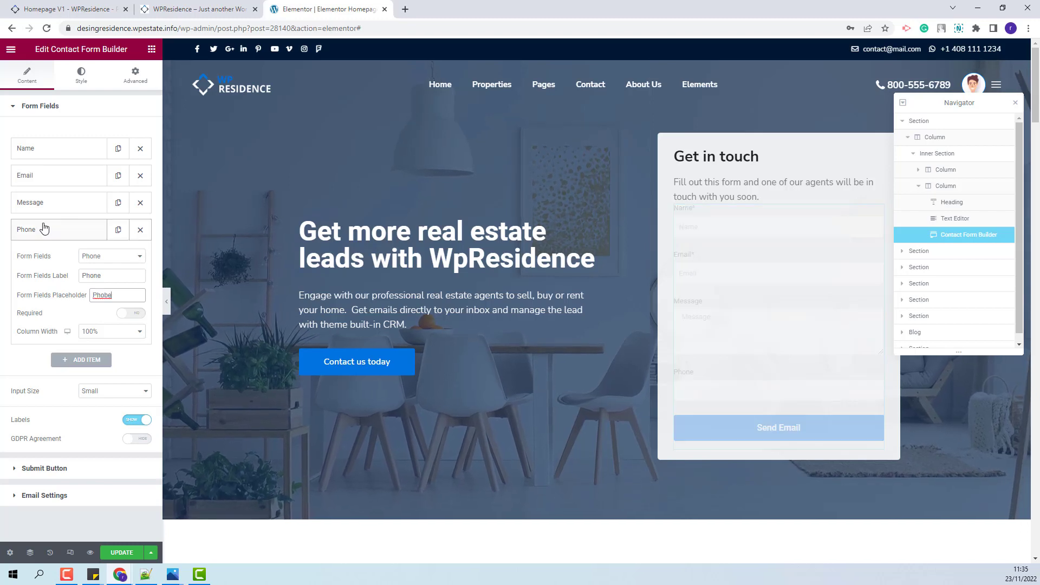
drag(43, 232, 40, 177)
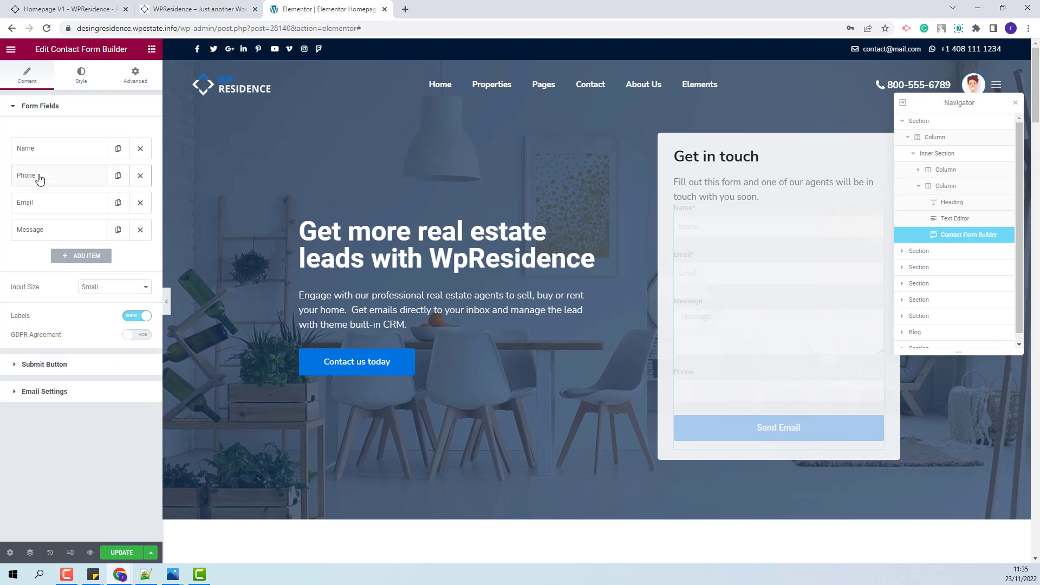
Set the Message box to 5 rows, then add a blank fifth field below it.
click(53, 205)
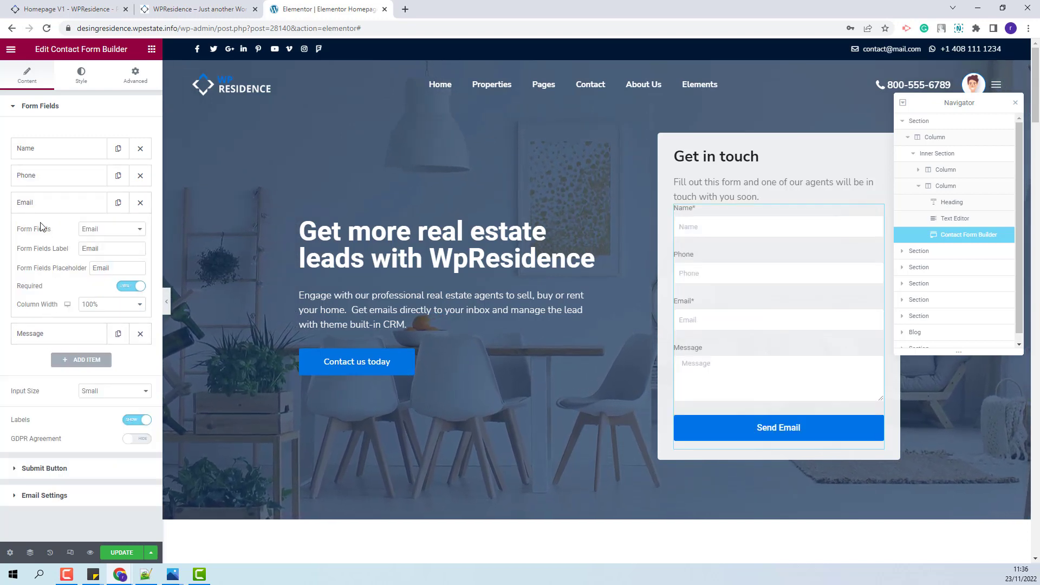
click(30, 205)
click(22, 233)
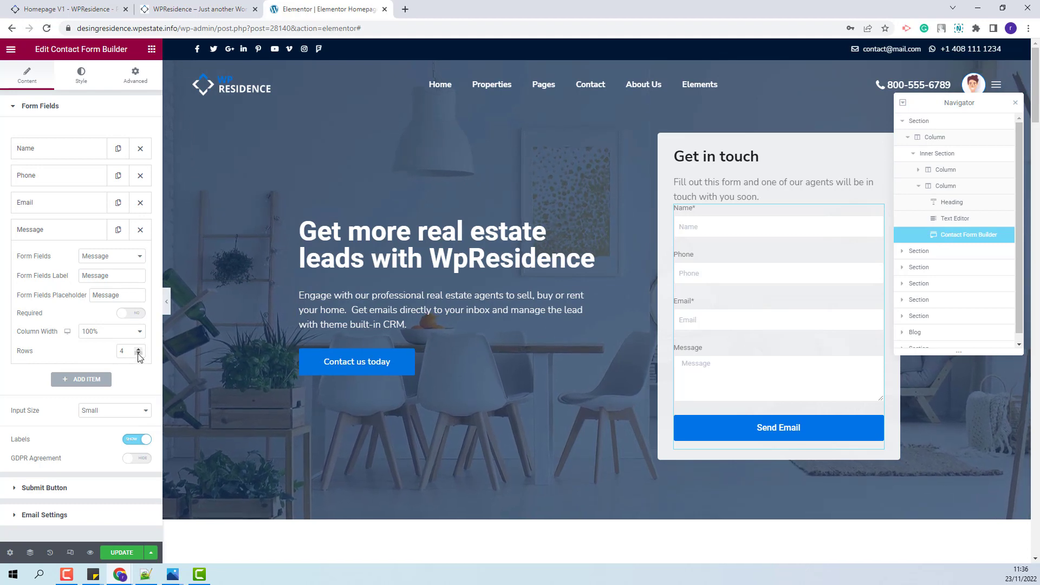
click(140, 356)
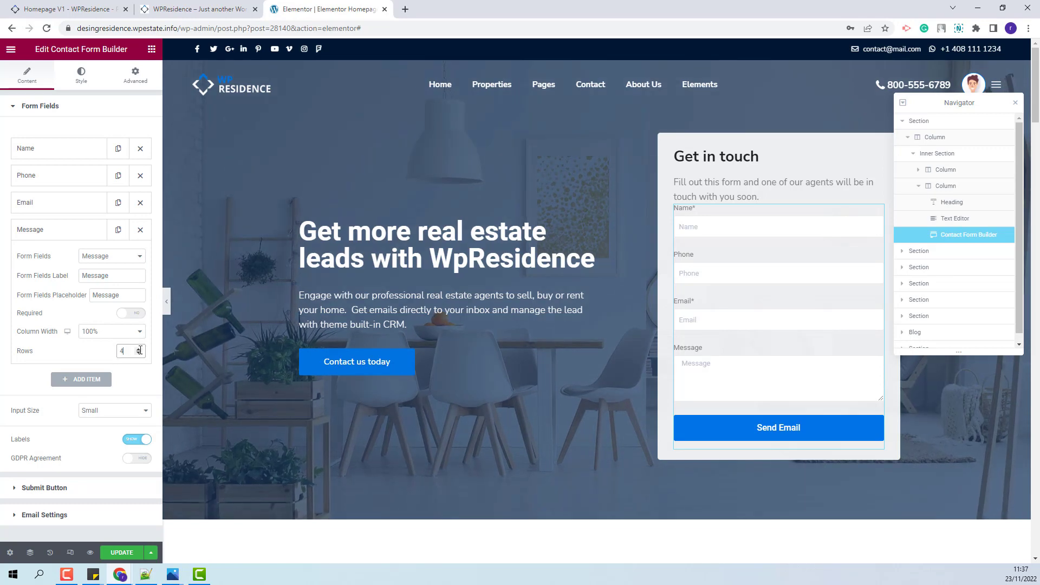
click(139, 353)
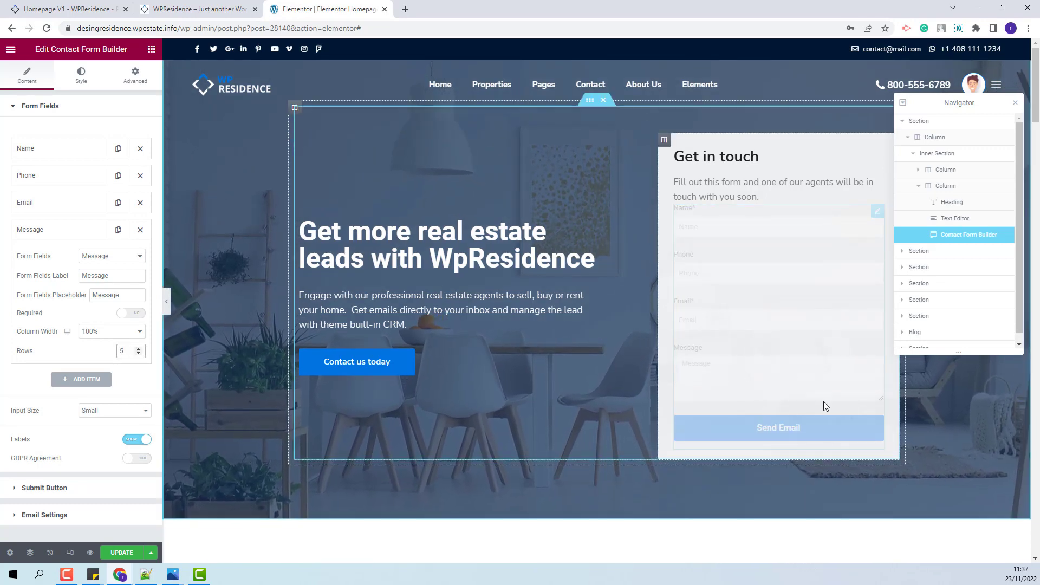
click(737, 384)
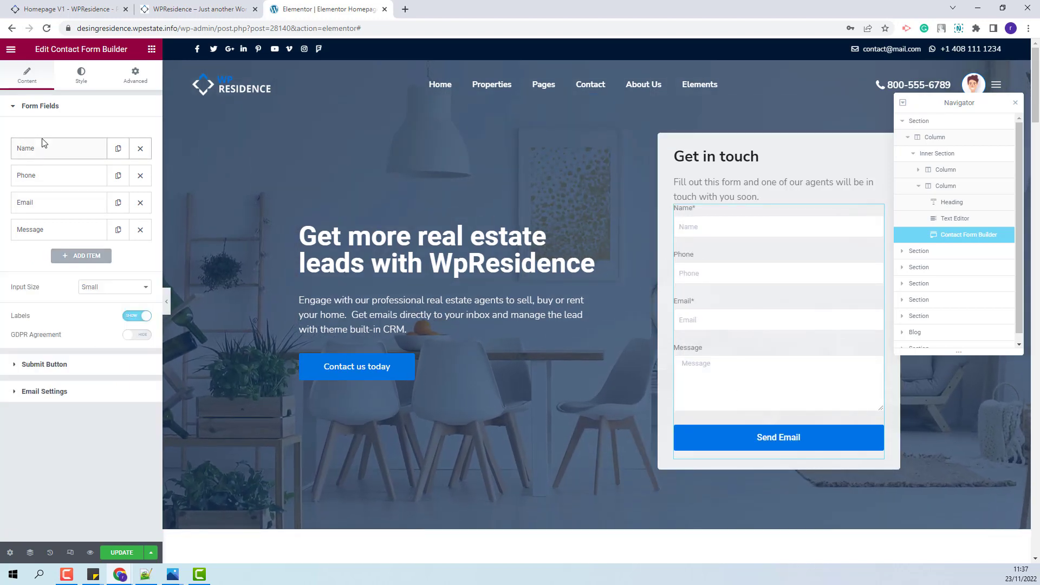
click(65, 261)
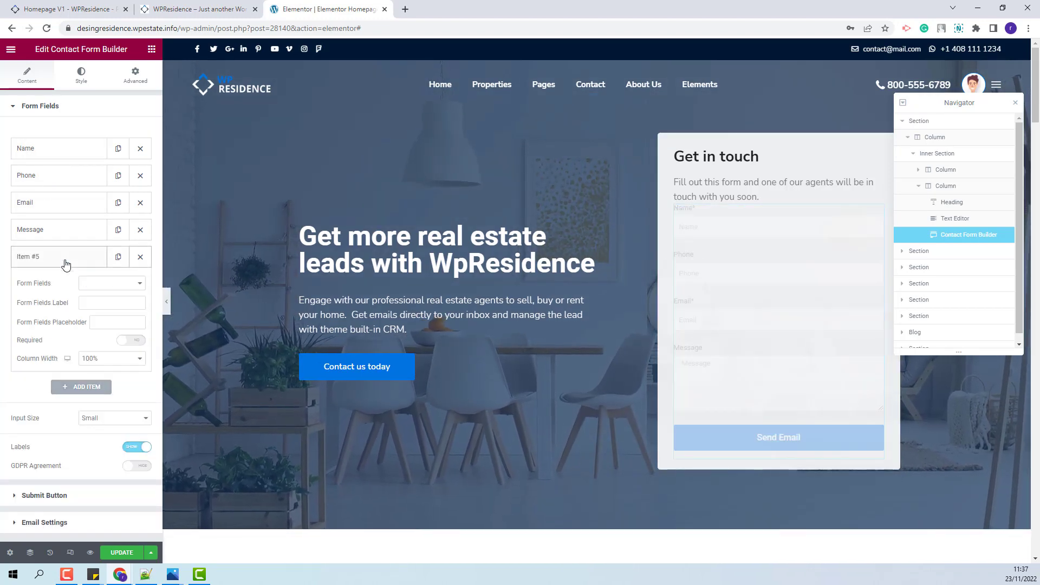
Browse field types for the fifth field, then delete that empty field.
click(97, 284)
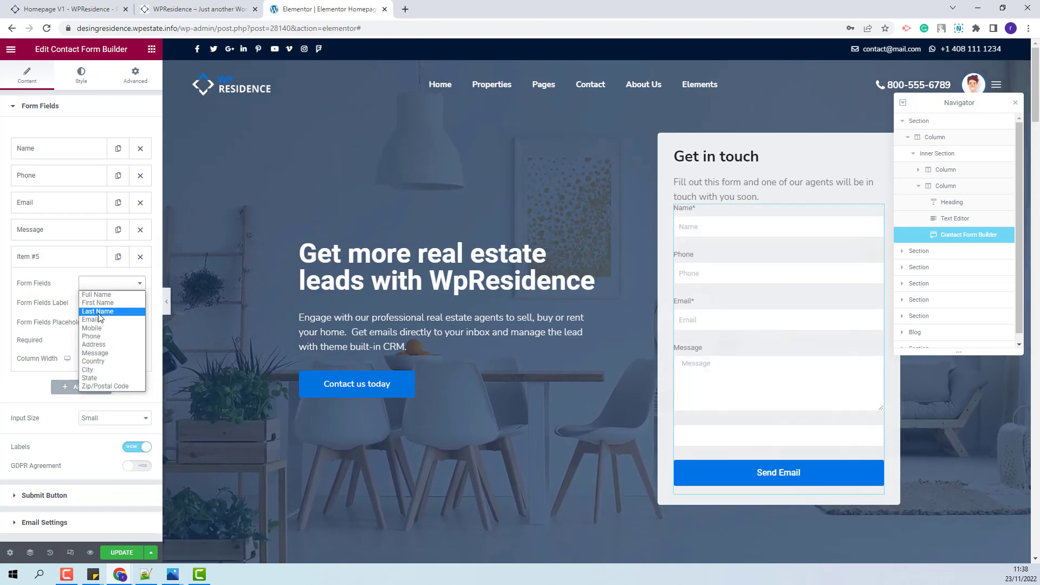
key(Down)
key(Down)
key(Down)
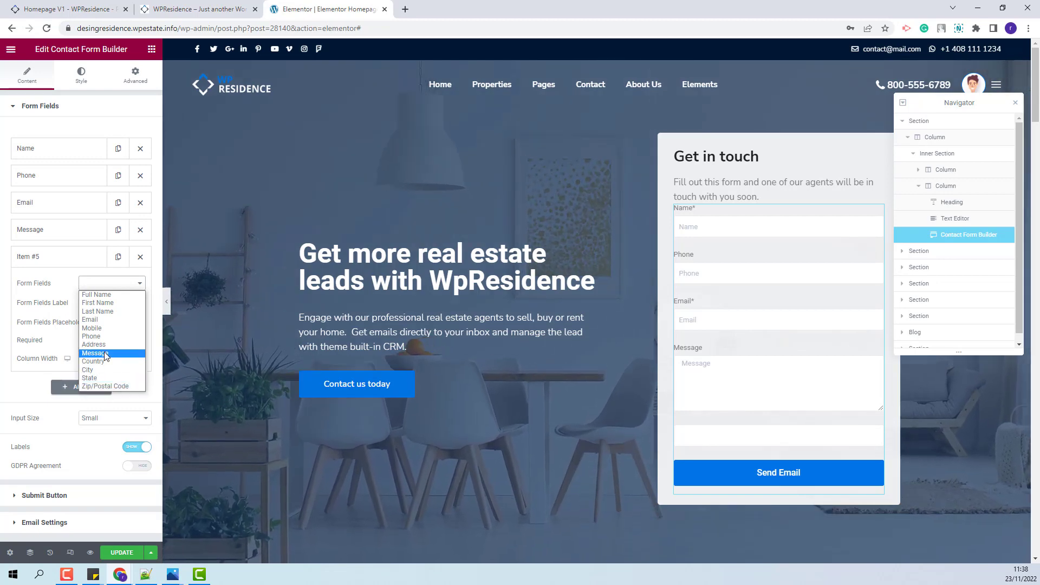
click(140, 257)
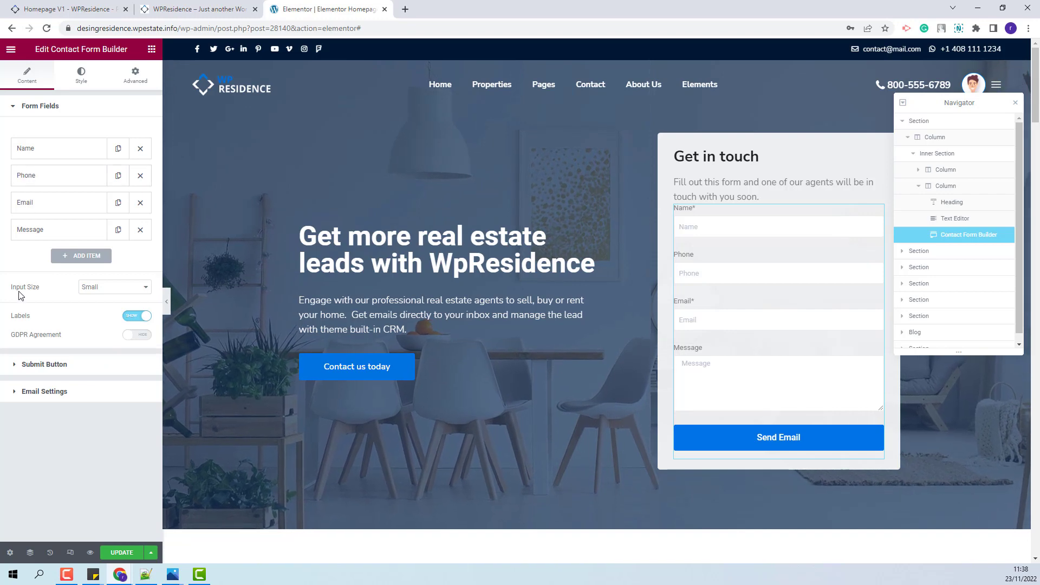
Keep the form's input size at Small and set Labels to Hide.
click(121, 292)
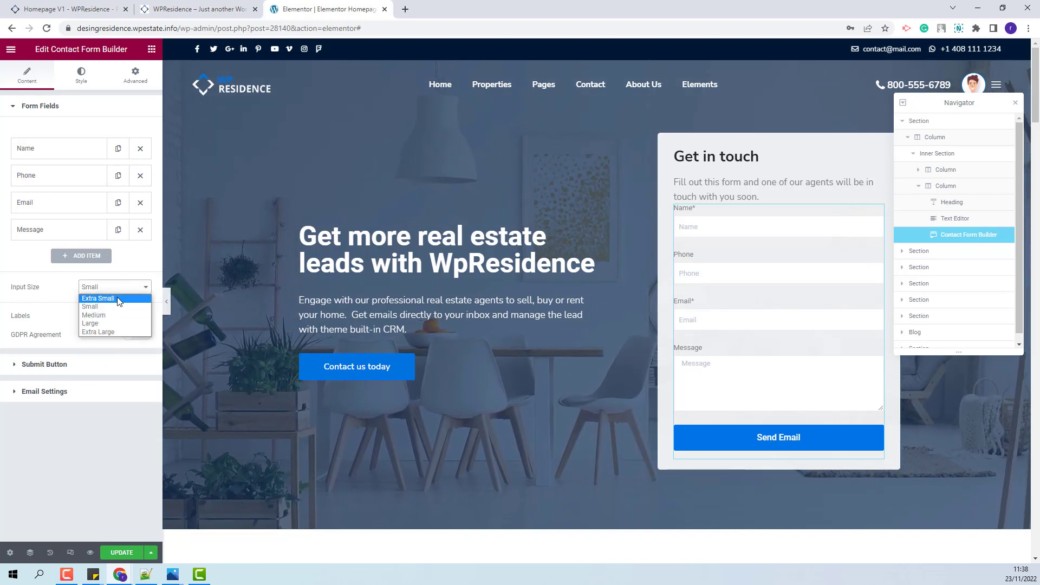
click(92, 307)
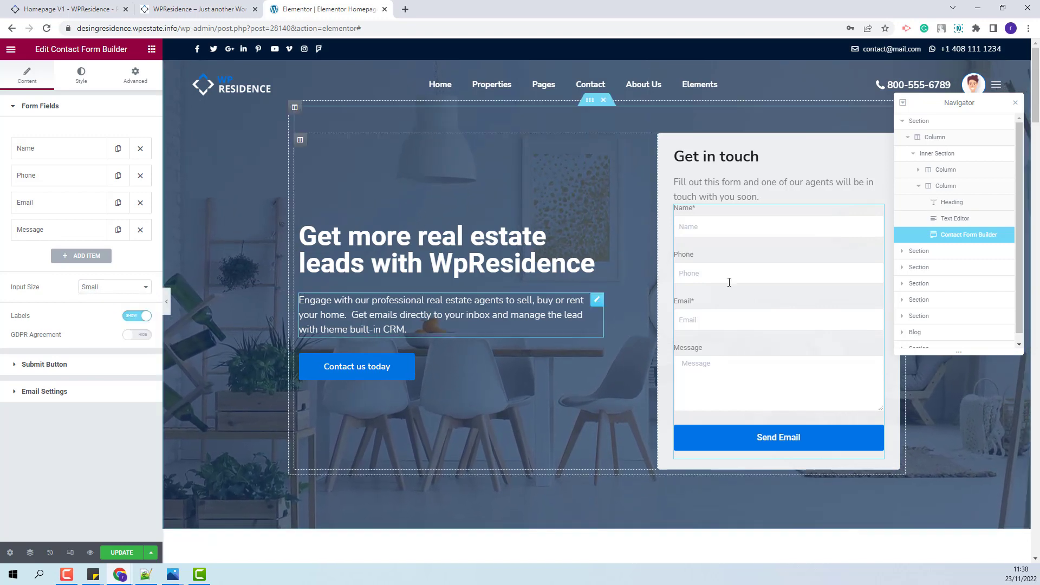
click(135, 319)
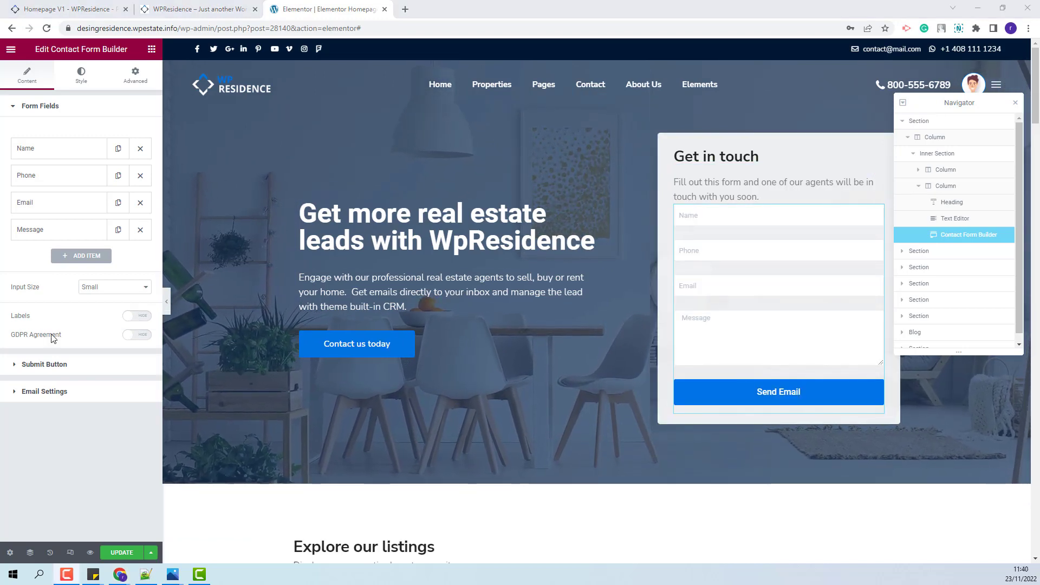
Add the GDPR consent checkbox and keep the Send Email button at Medium size, 100% width.
click(137, 336)
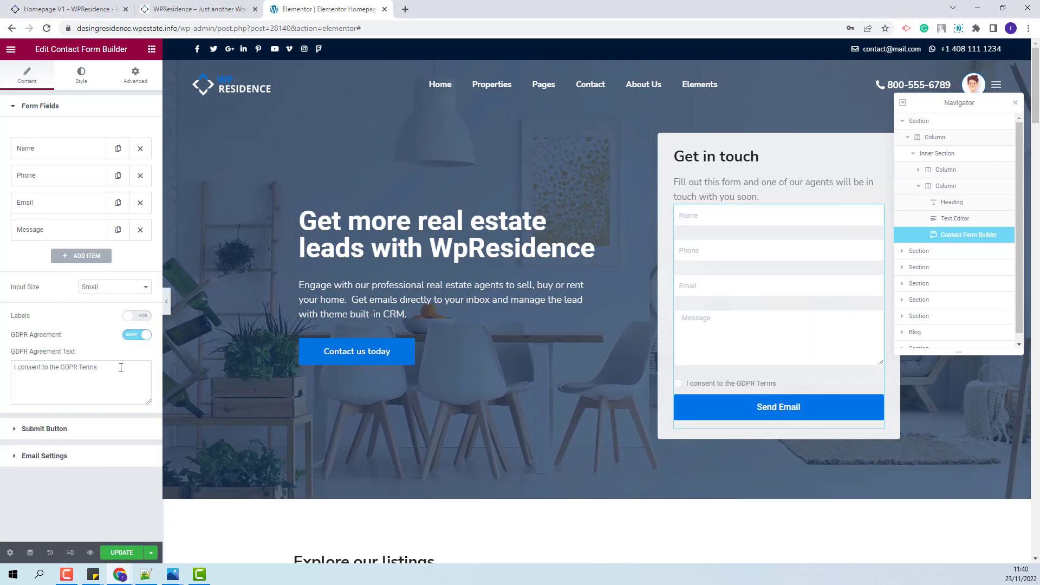
drag(117, 368, 28, 367)
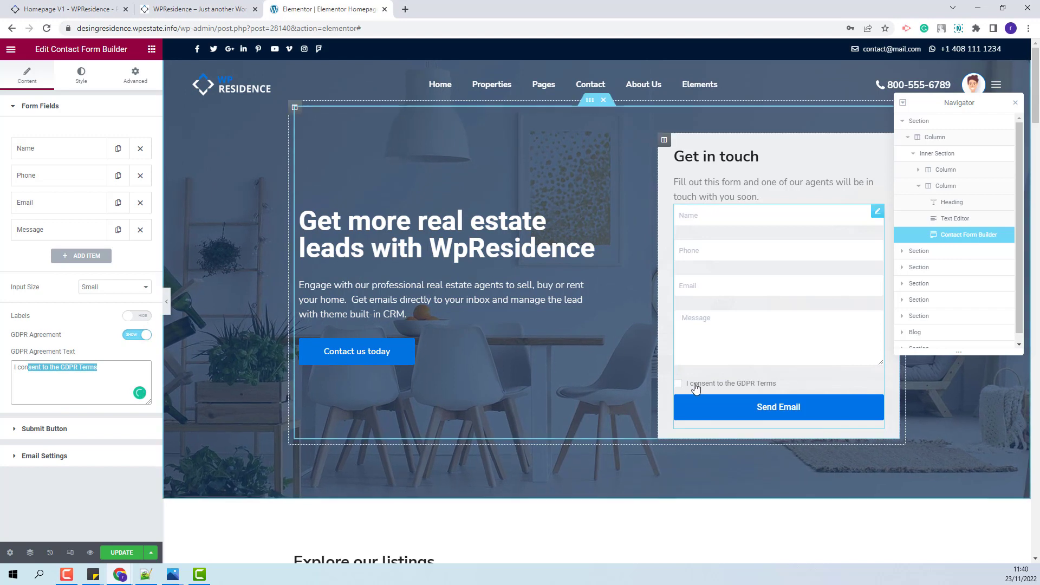
click(65, 434)
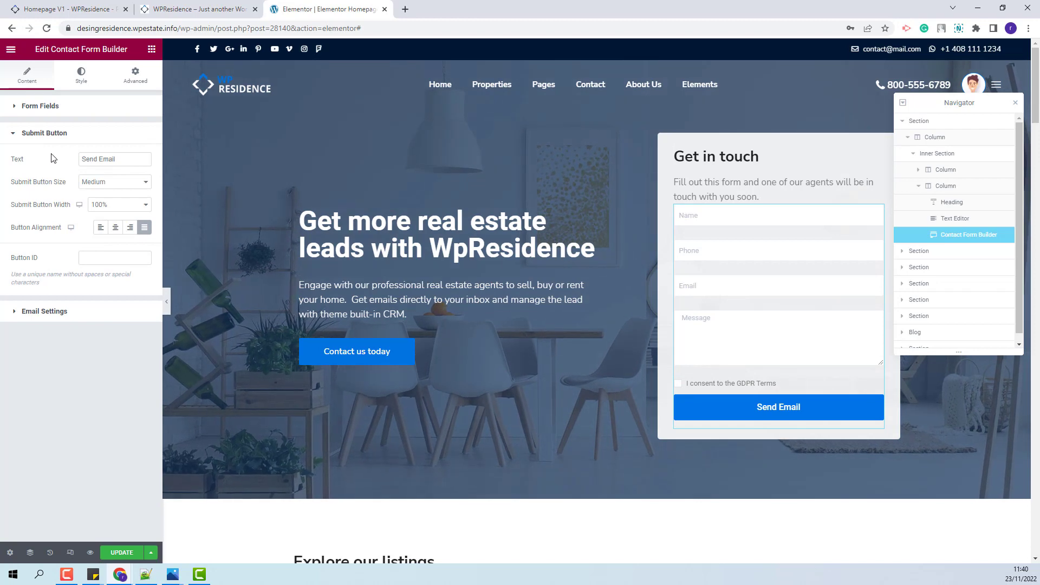
drag(116, 160, 74, 164)
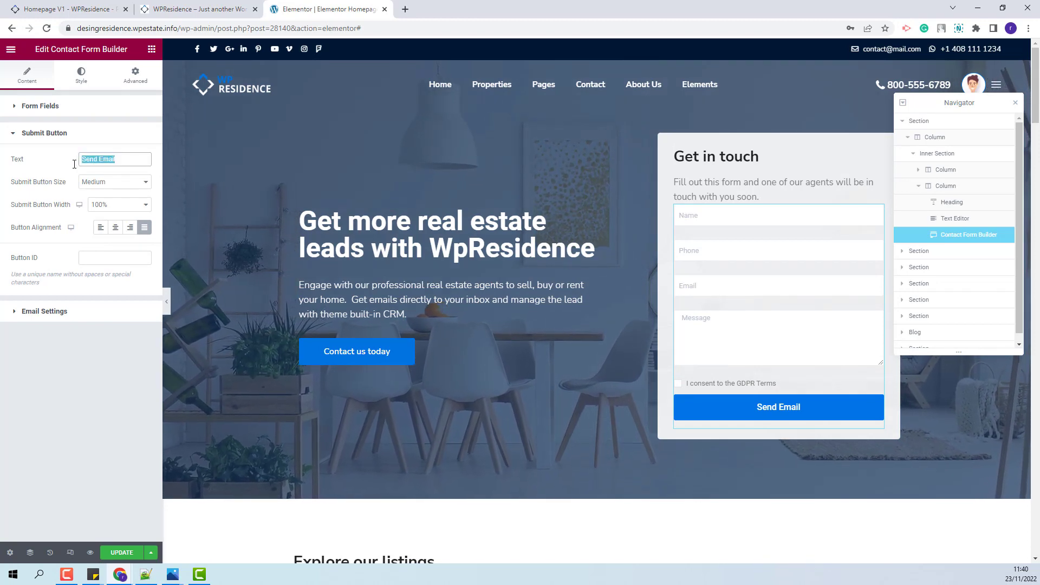
click(113, 184)
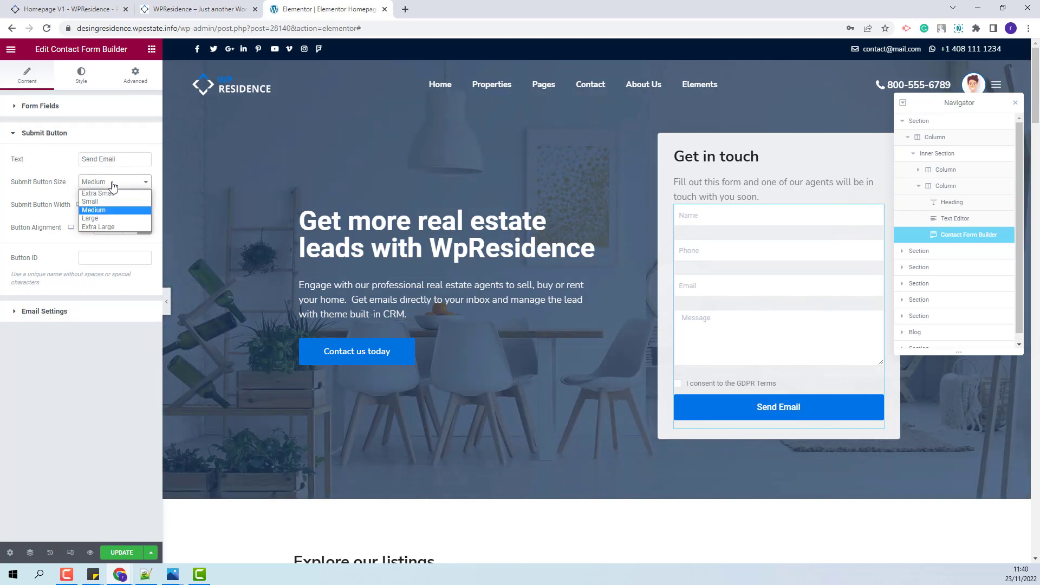
click(124, 209)
click(123, 206)
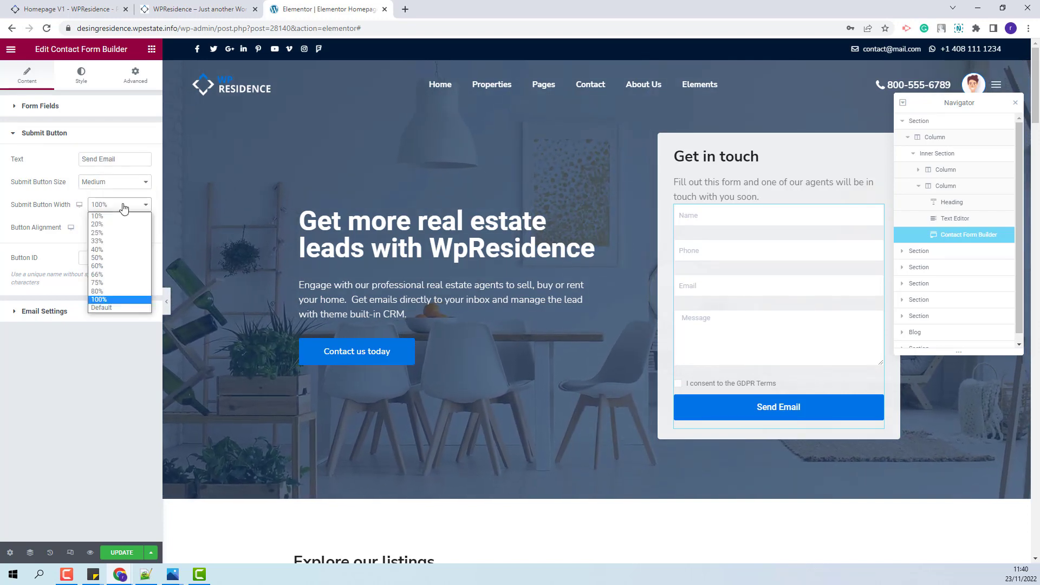
click(119, 298)
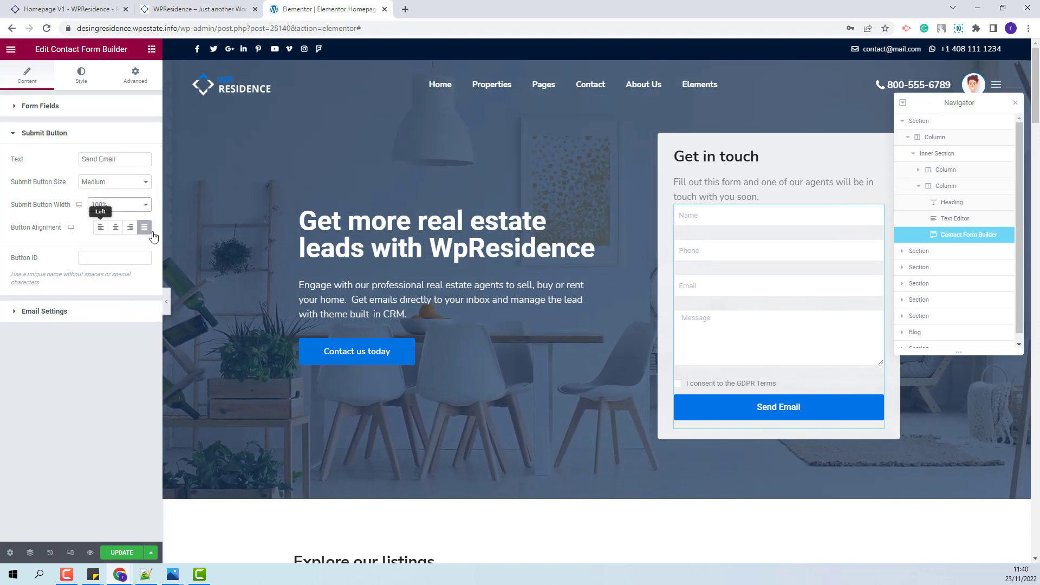
Check the form's email settings, then open WpResidence Options from the live homepage tab.
click(34, 312)
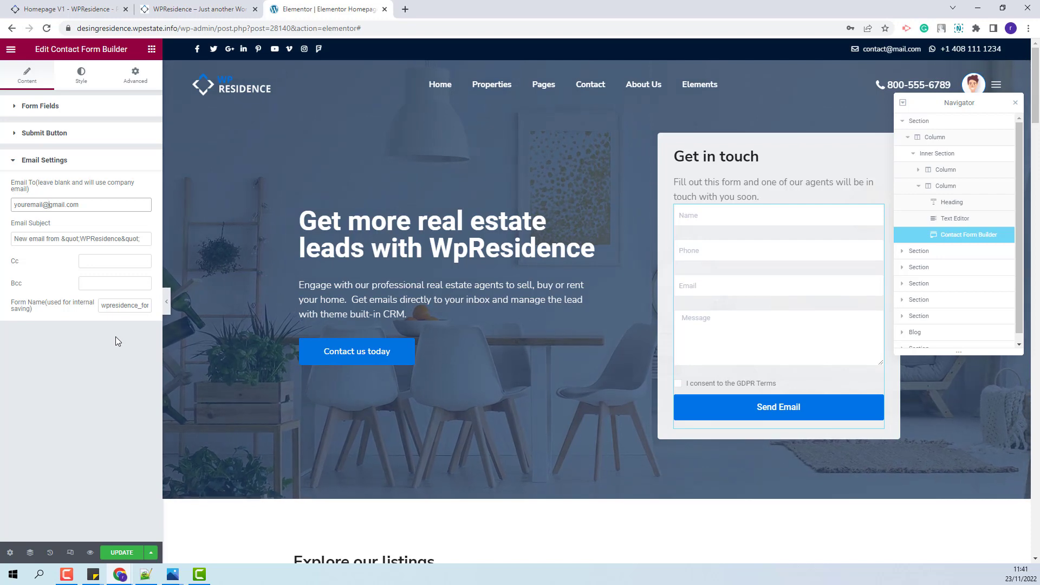
click(185, 13)
click(186, 51)
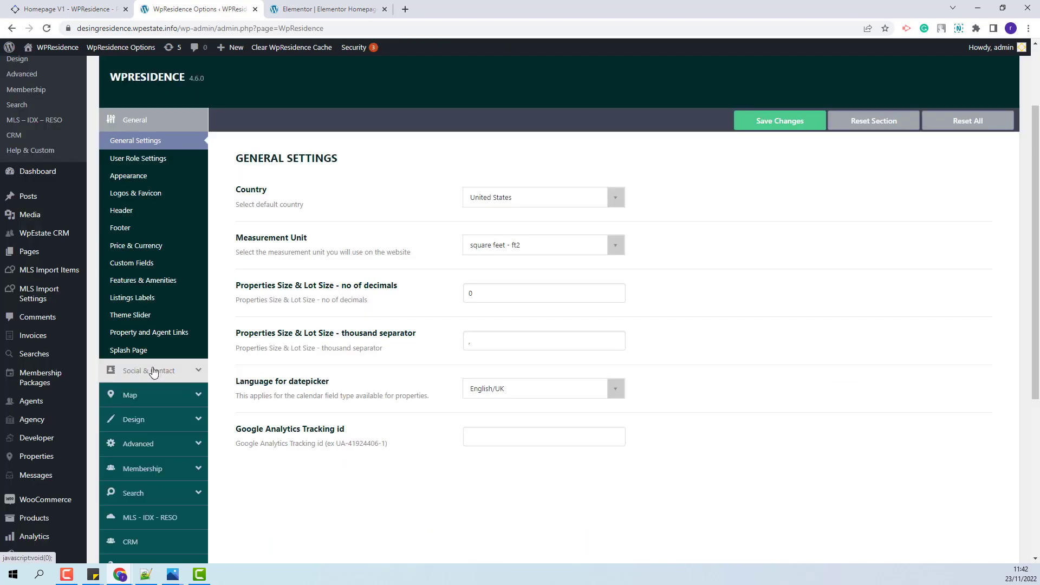
Copy the company email from Social & Contact's Contact Page Details, then return to Elementor.
click(152, 366)
drag(532, 307, 447, 306)
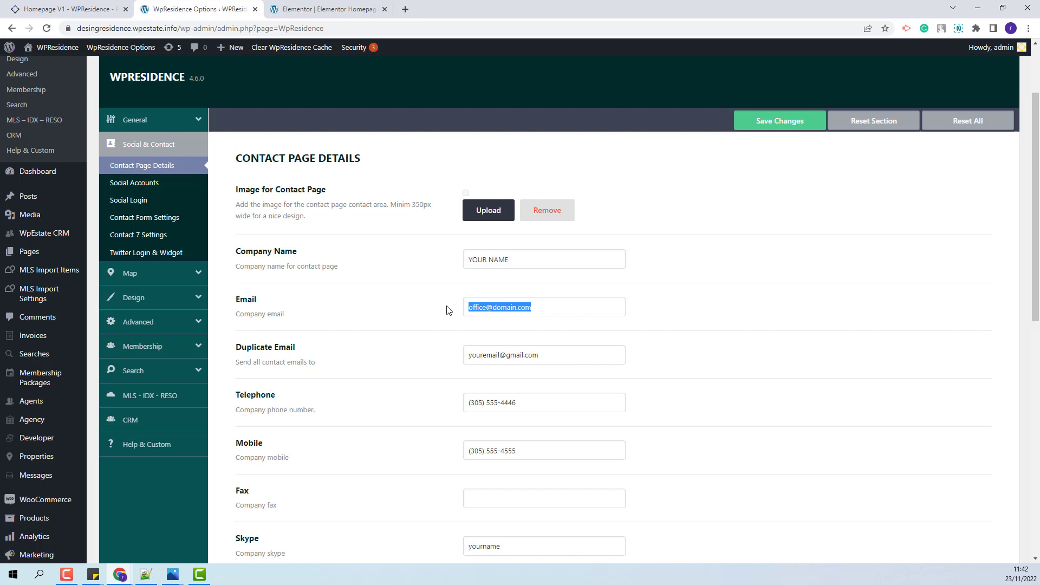
click(320, 8)
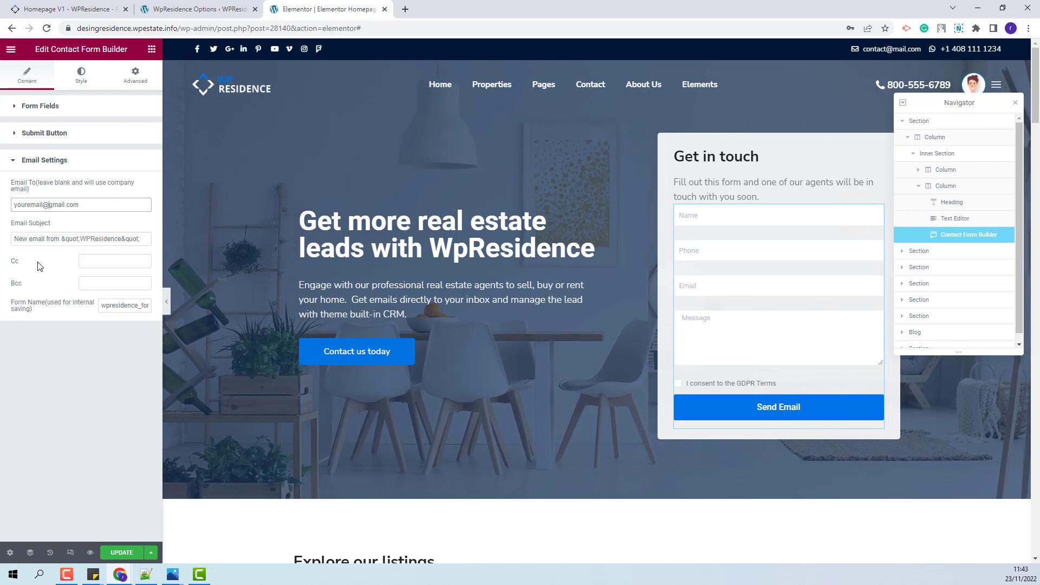
Show the contact form's Style tab with the Field Style section expanded.
click(78, 79)
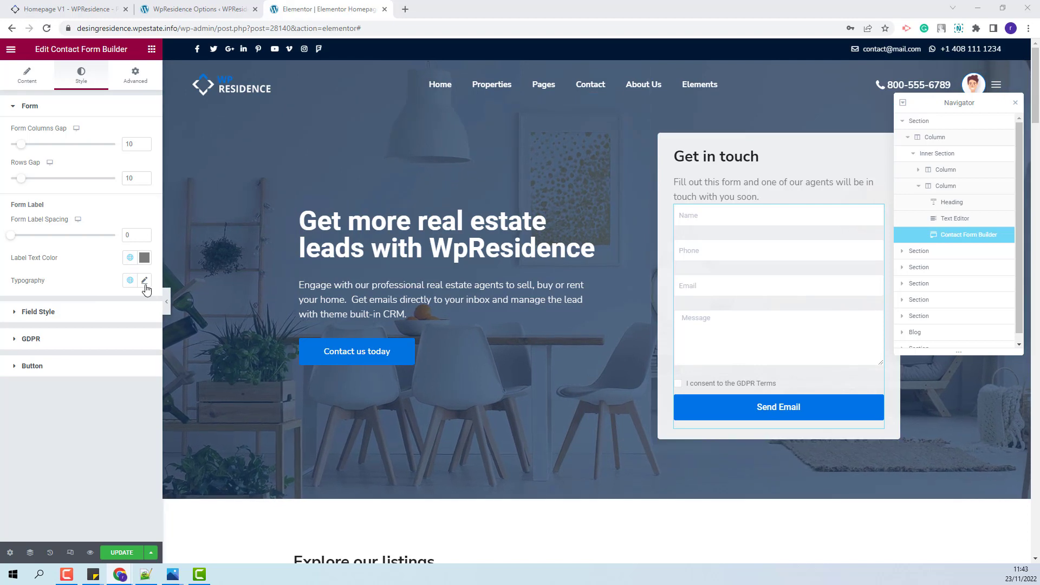
click(79, 317)
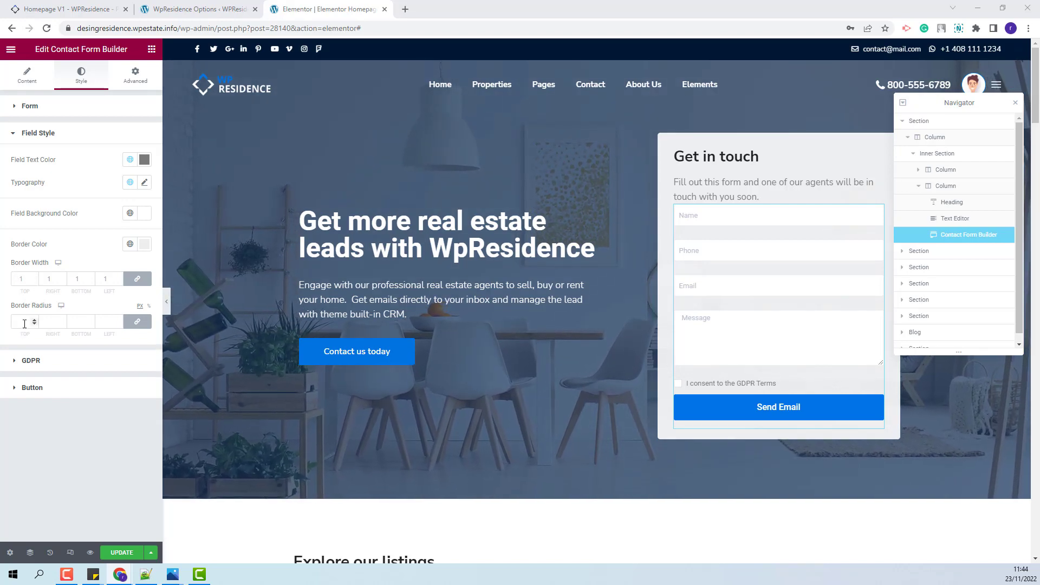
Review the GDPR text and submit button styles, including button hover colours, then the Advanced tab.
click(34, 363)
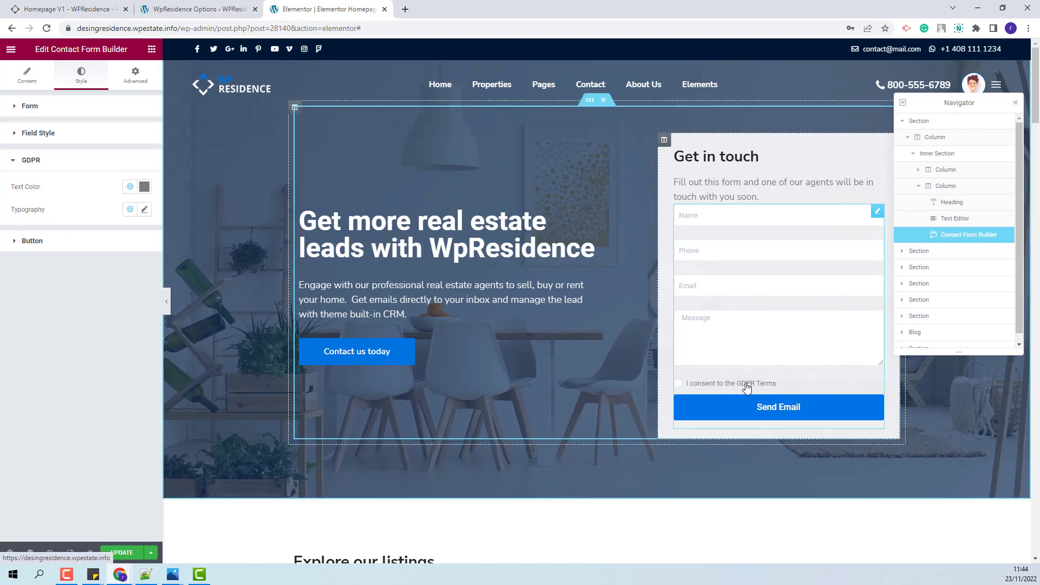
click(32, 241)
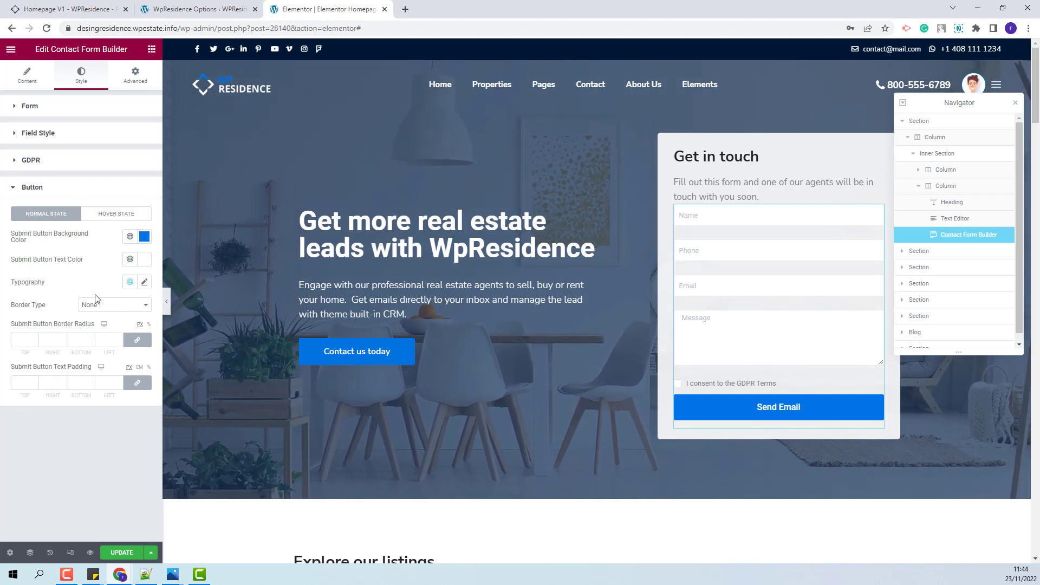
click(96, 219)
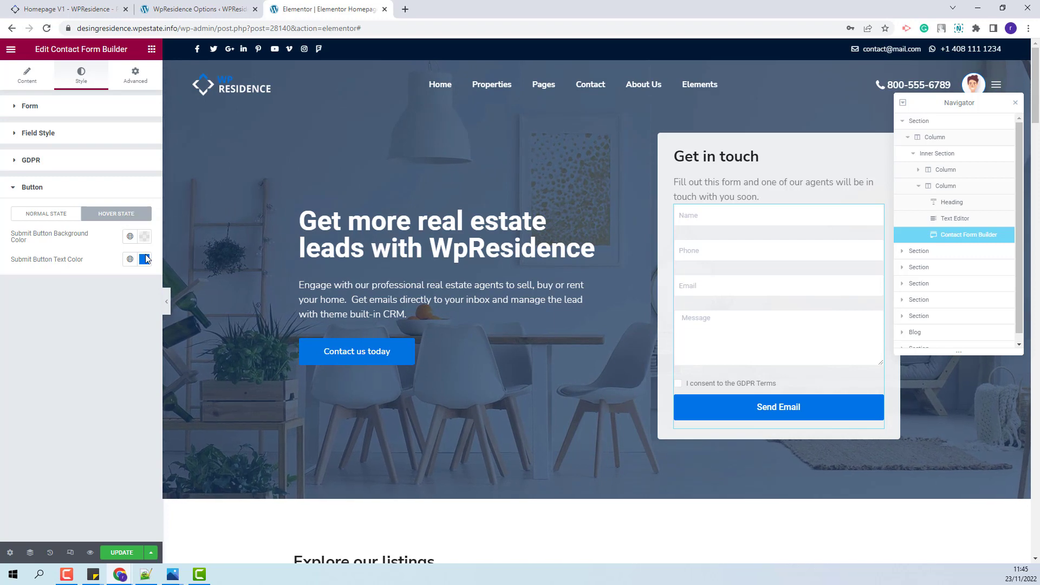
click(126, 85)
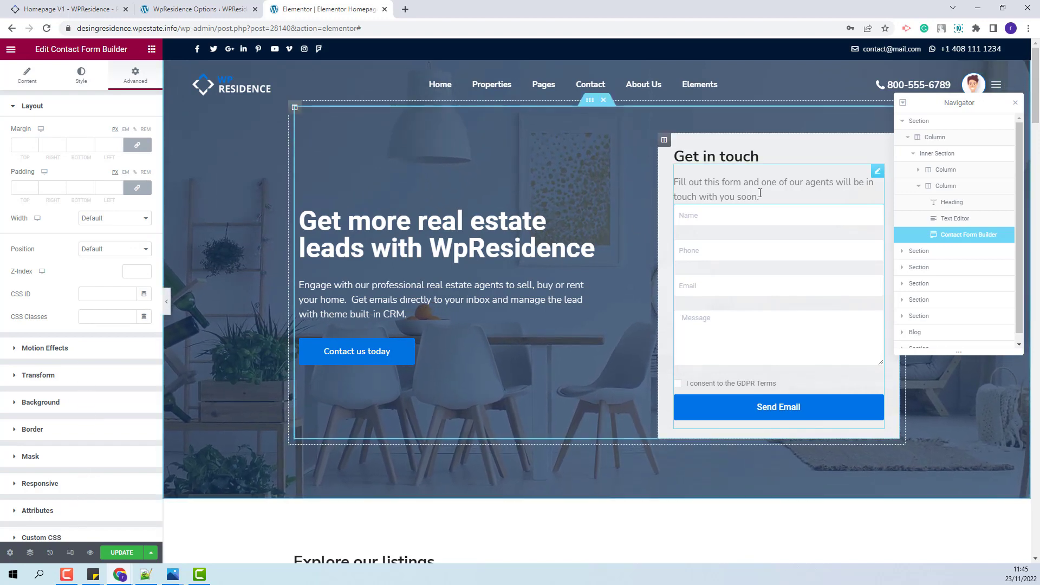
Save the page with Update, then jump to the WPResidence demo tab with Ctrl+1.
scroll(108, 515, down, 1)
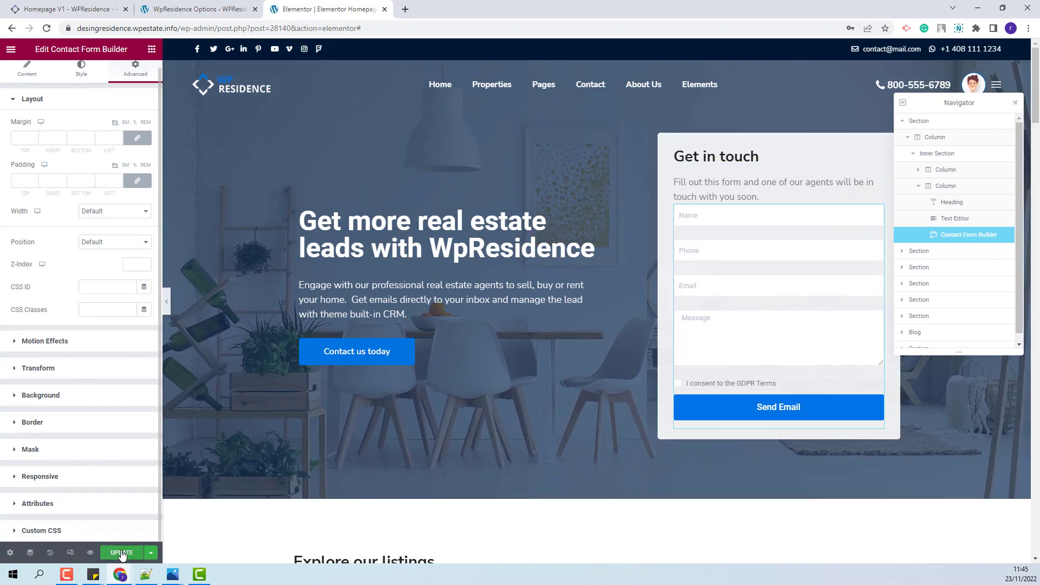
click(122, 553)
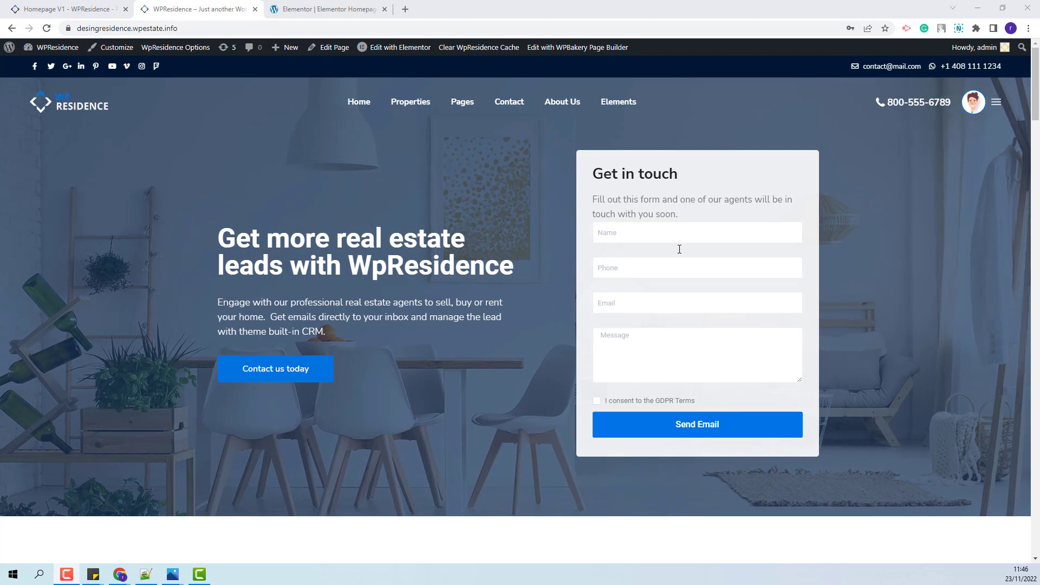
key(ctrl+1)
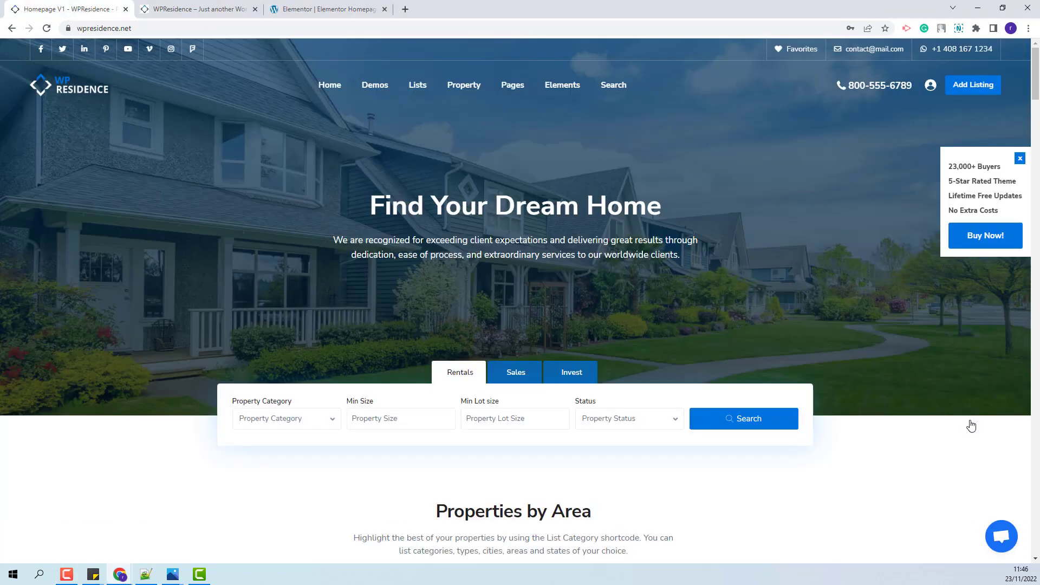